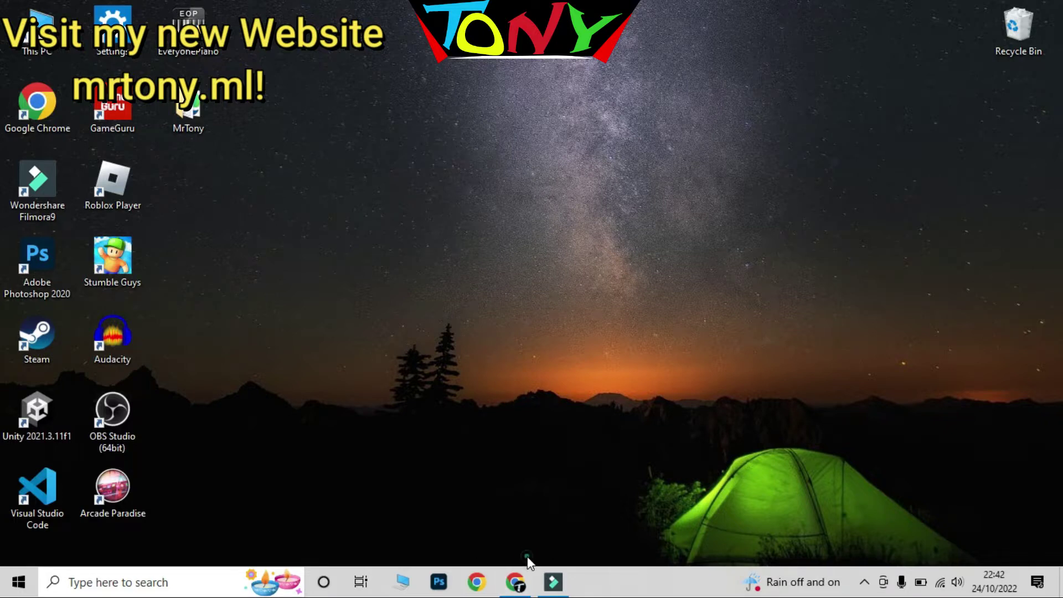
- Open Chrome and load effecthouse.tiktok.com in the address bar
left_click(515, 580)
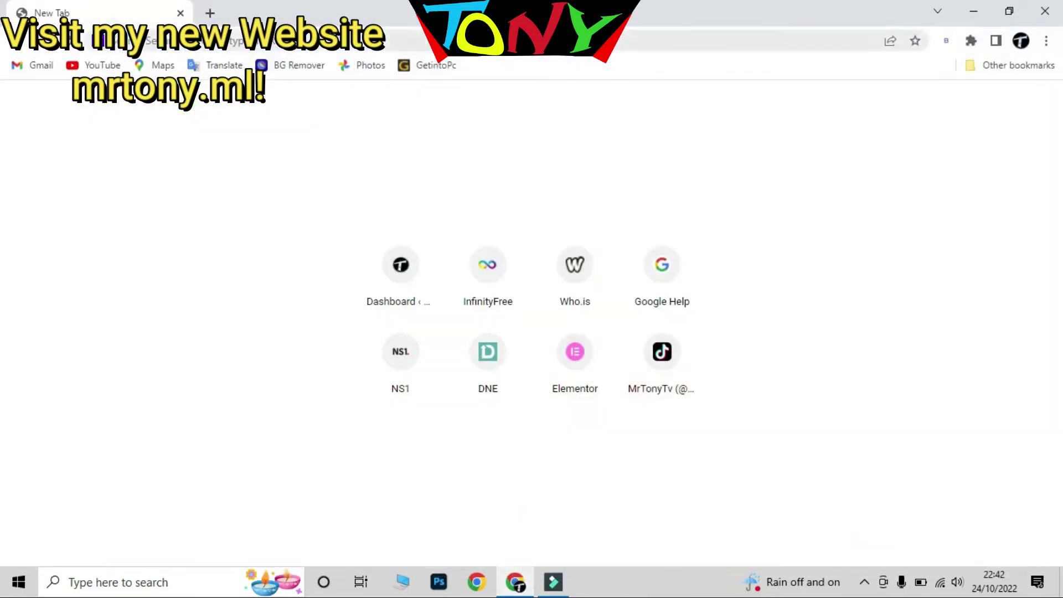
type("effex")
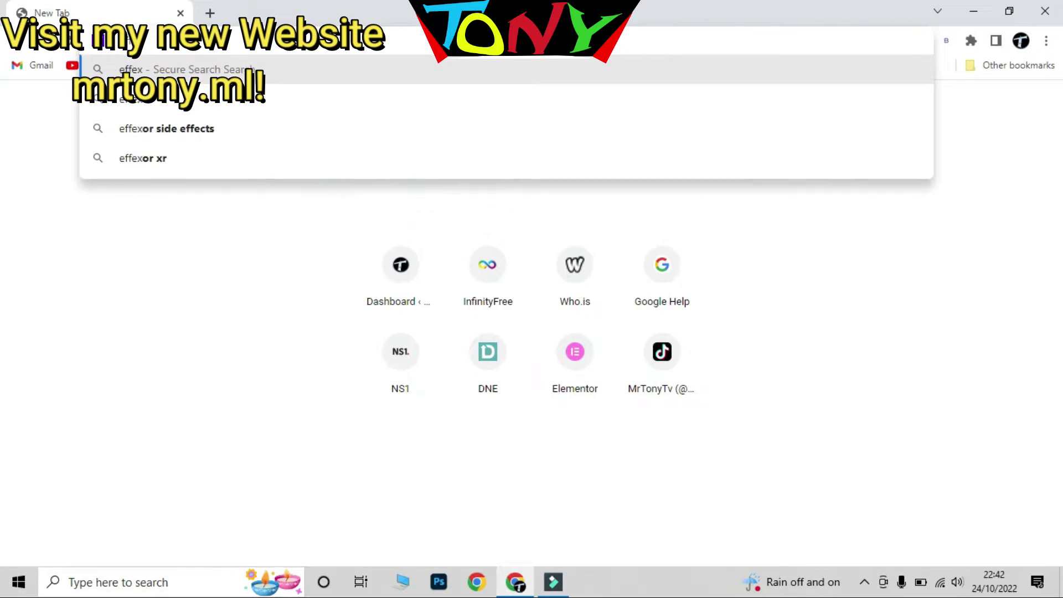
key("BackSpace")
type("ctho")
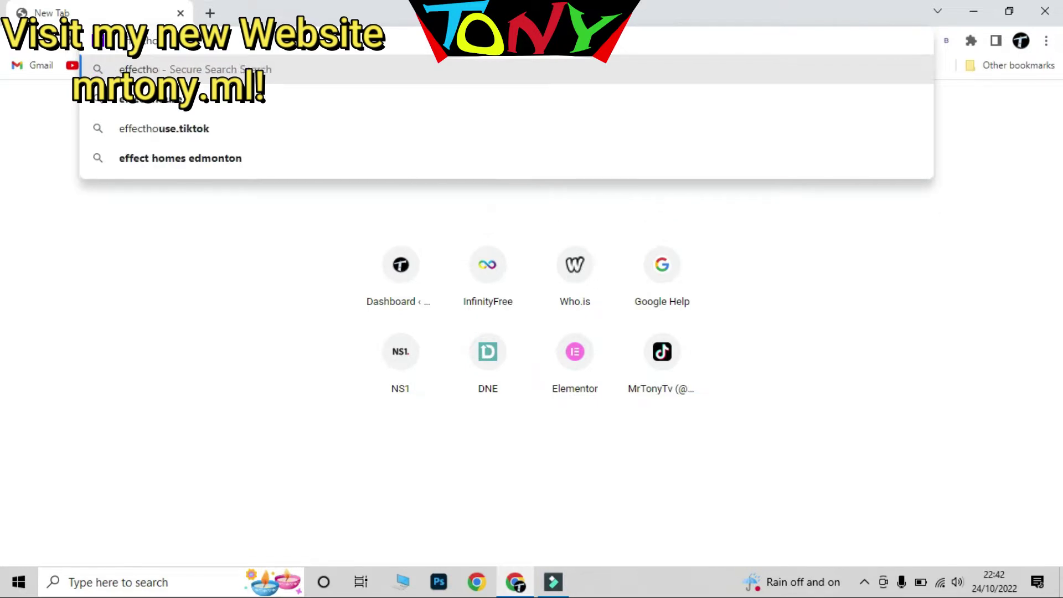
type("use.tiktok")
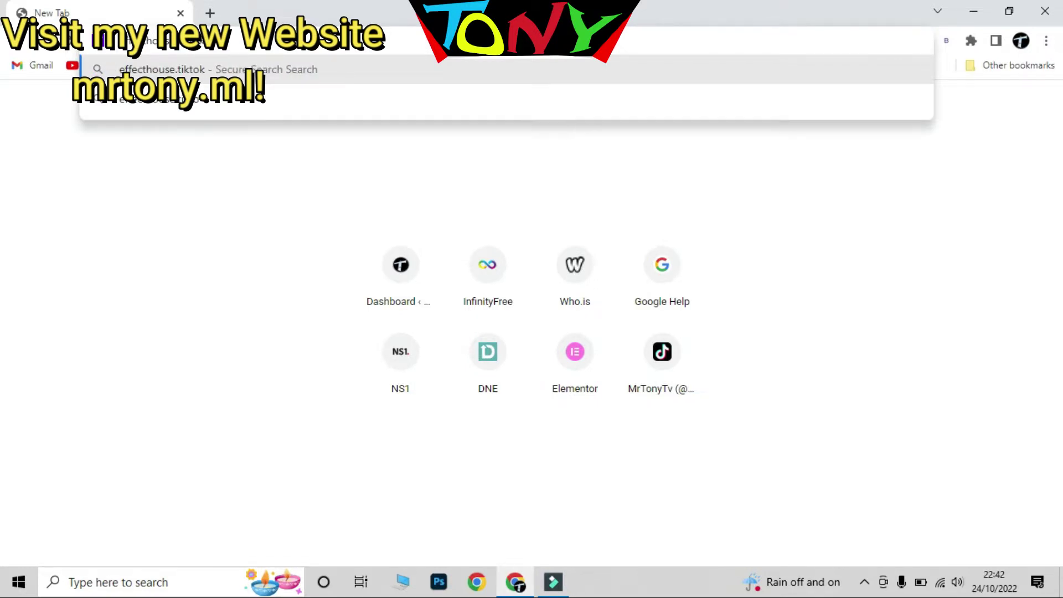
type(".com")
key("Return")
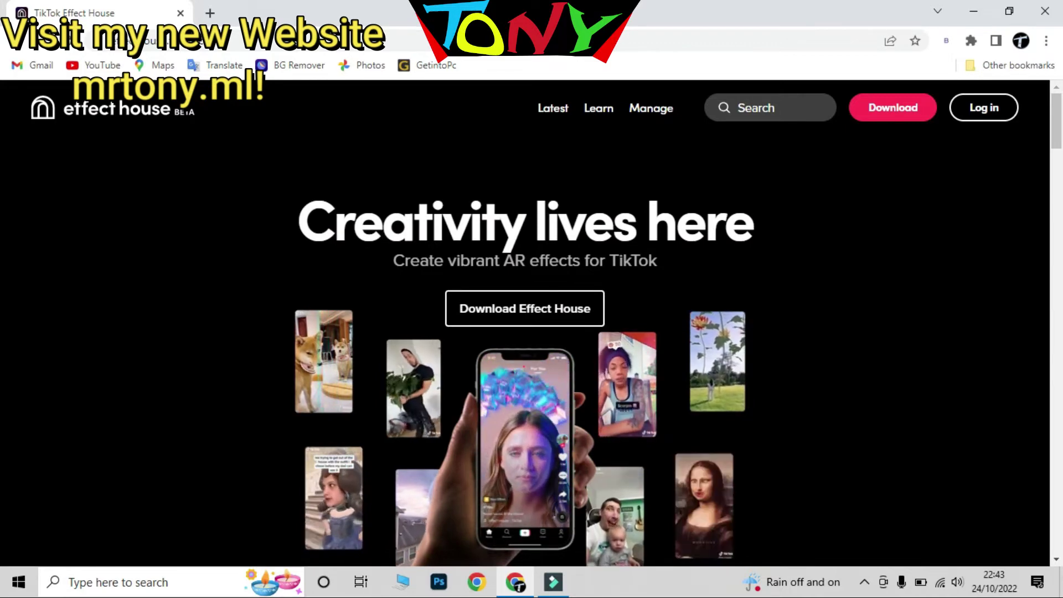
- Scroll through the Effect House home page, then go to its Download page
scroll(525, 332, "down", 5)
scroll(537, 258, "up", 1)
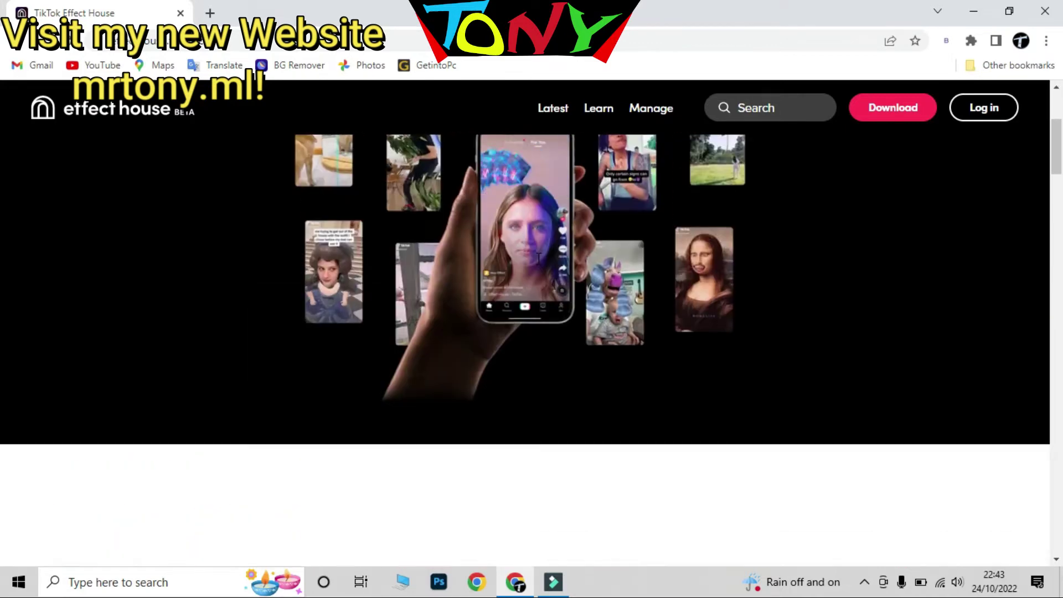
scroll(537, 258, "down", 6)
scroll(537, 258, "up", 2)
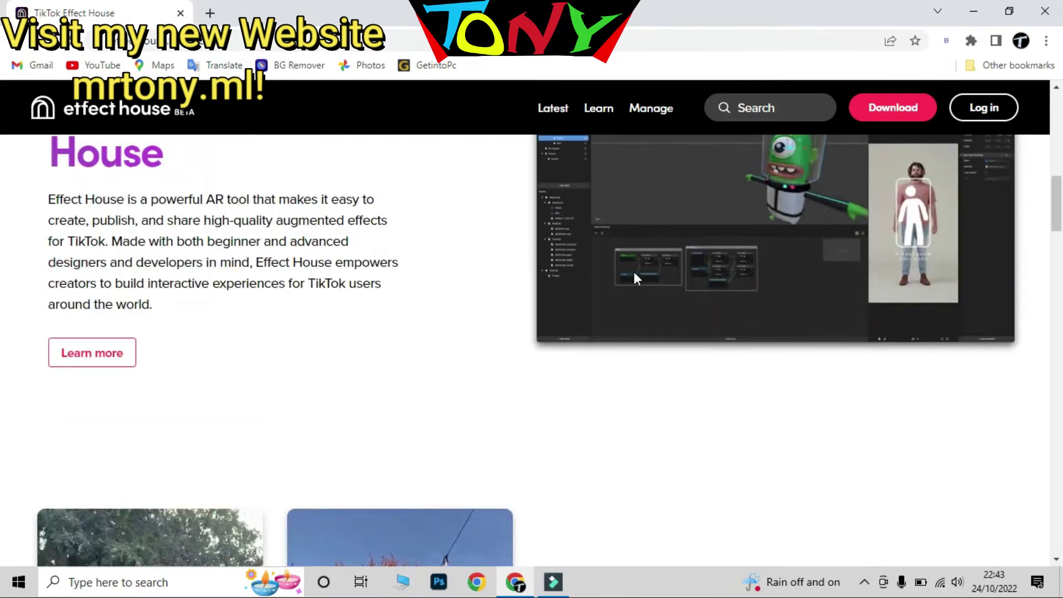
scroll(633, 274, "up", 1)
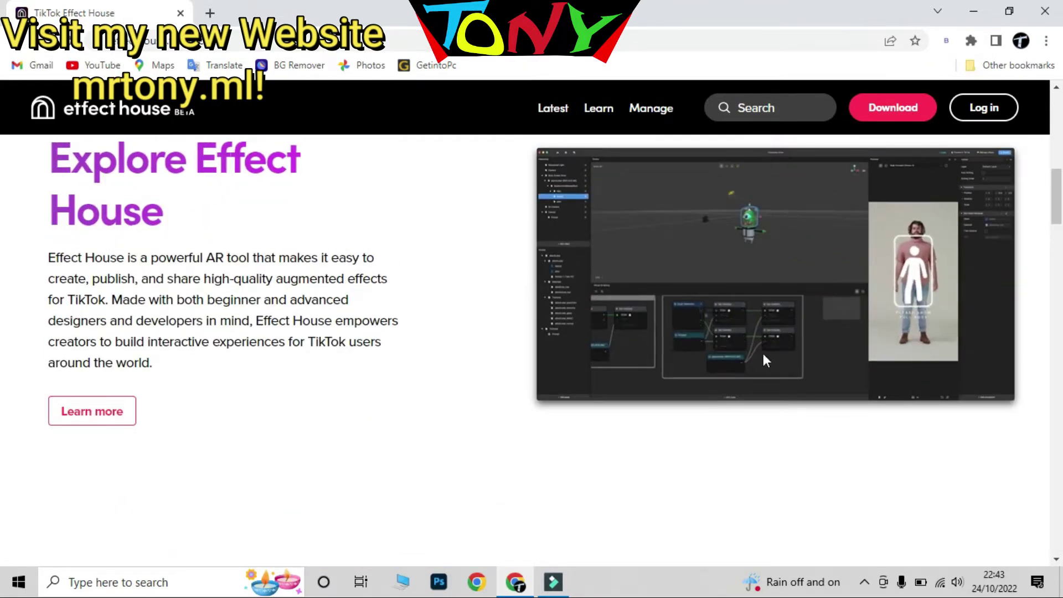
scroll(696, 281, "up", 10)
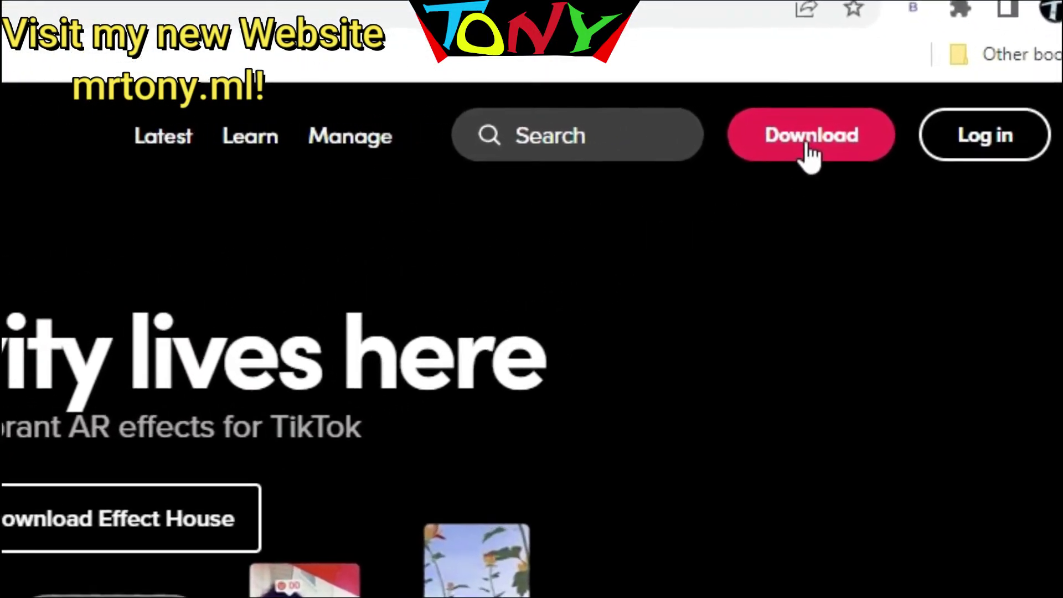
left_click(833, 133)
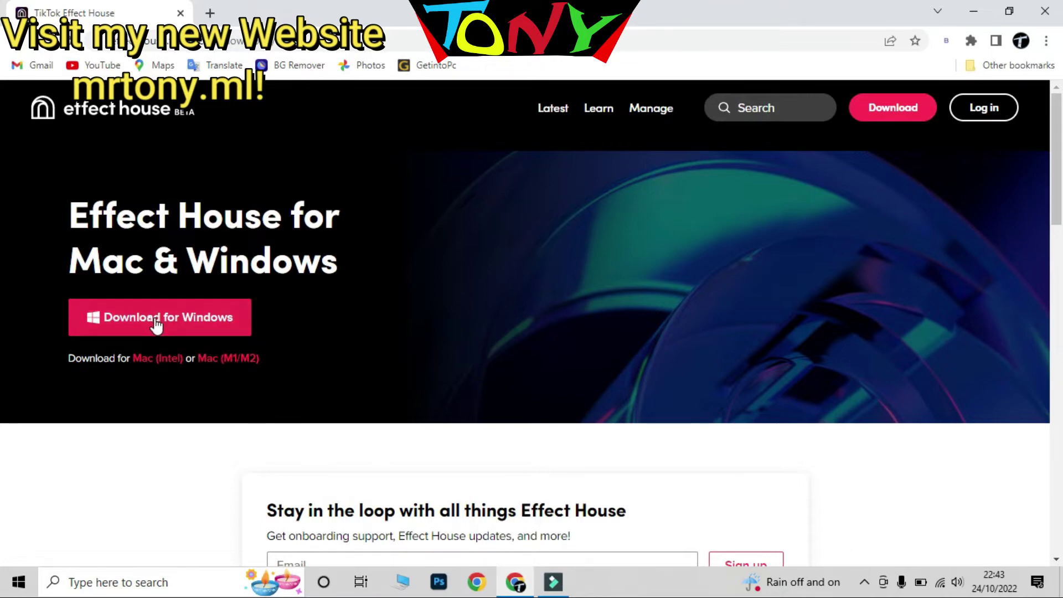
- Download the Windows installer effect_house_1_6_2_windows.exe and view it in Chrome's Downloads list
left_click(173, 321)
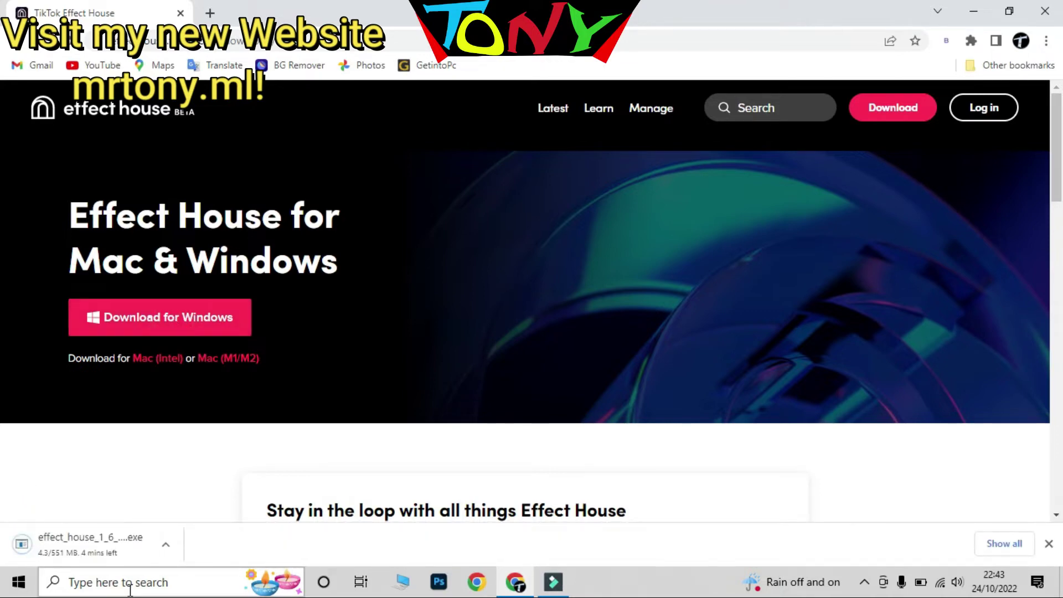
left_click(734, 324)
key("ctrl+j")
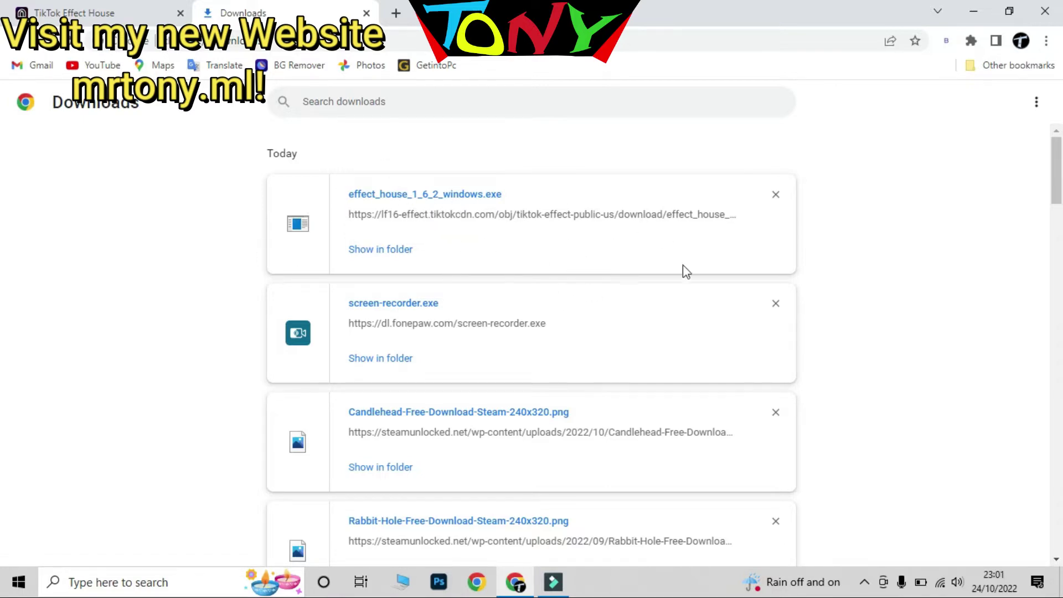
- Close Chrome and run the effect_house_1_6_2_windows installer from File Explorer's Downloads folder
left_click(1058, 7)
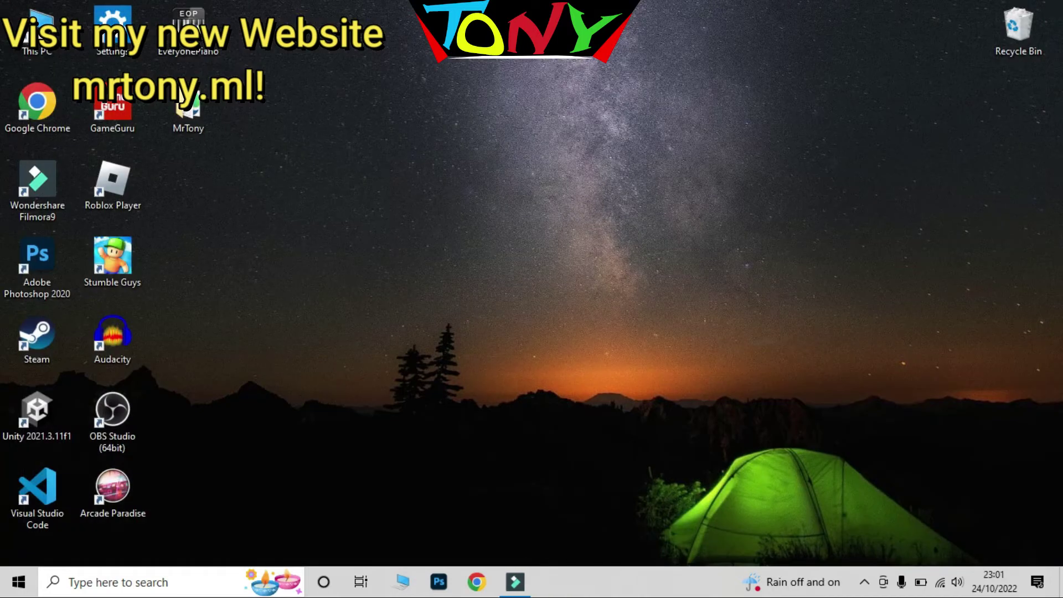
left_click(416, 586)
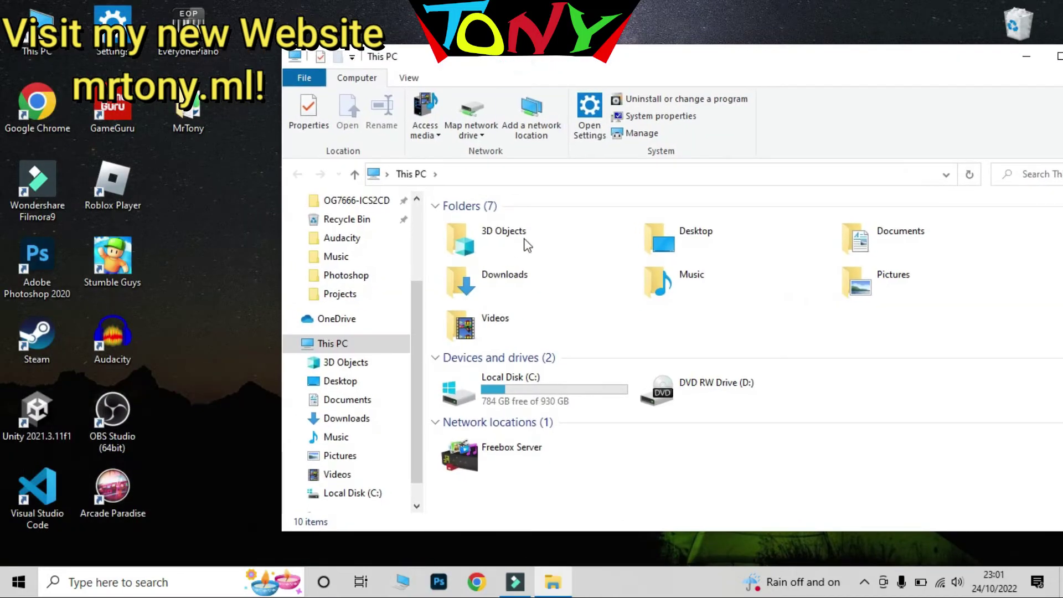
left_click(521, 278)
double_click(522, 278)
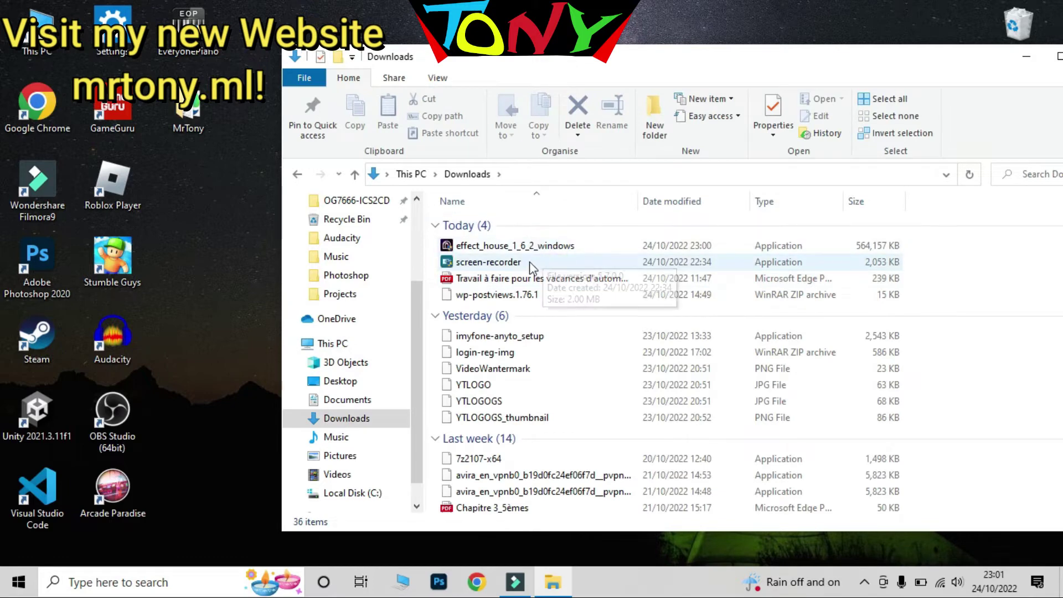
double_click(533, 250)
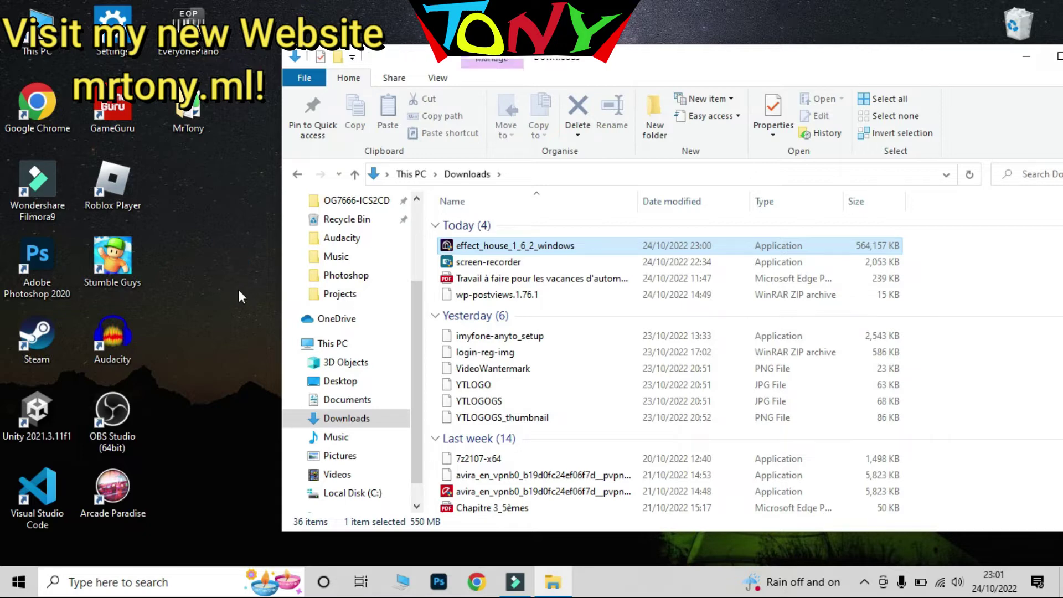
- Move the installer onto the desktop, refresh the desktop, and launch it from there
left_click_drag(515, 245, 494, 177)
left_click(1025, 56)
right_click(616, 219)
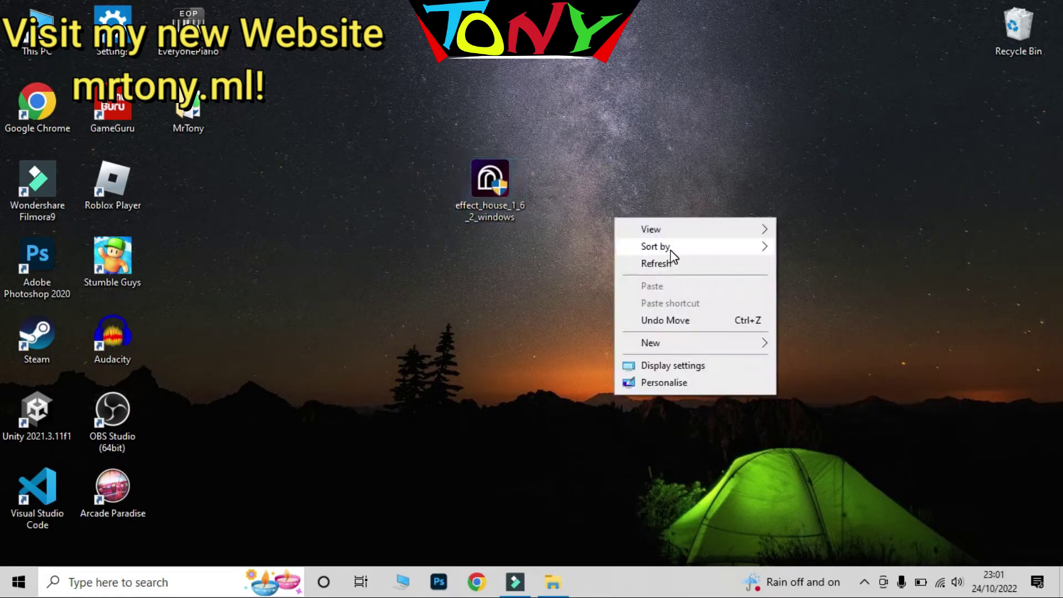
left_click(689, 263)
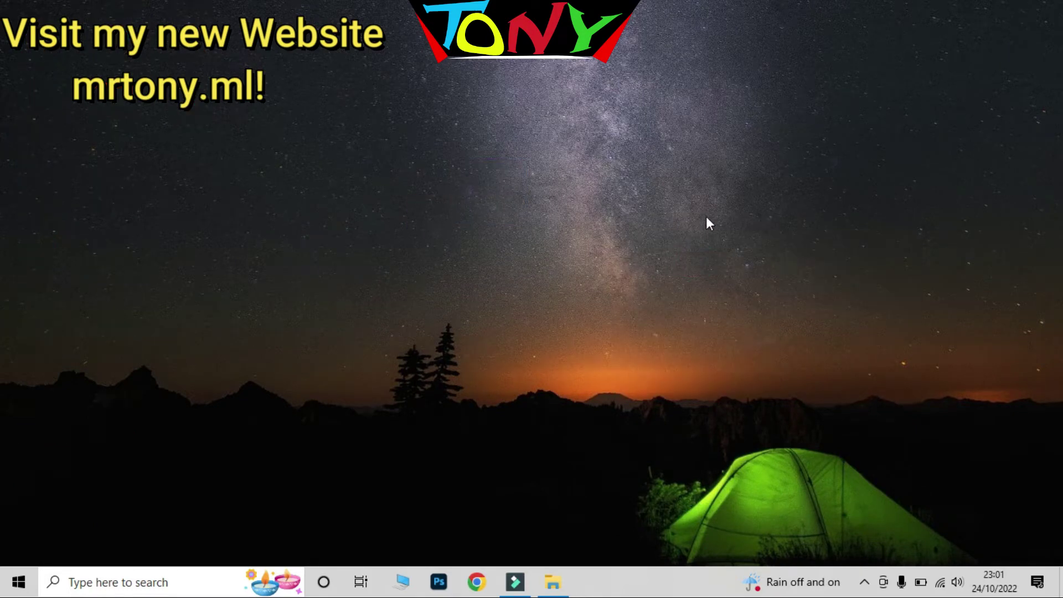
right_click(715, 231)
left_click(825, 277)
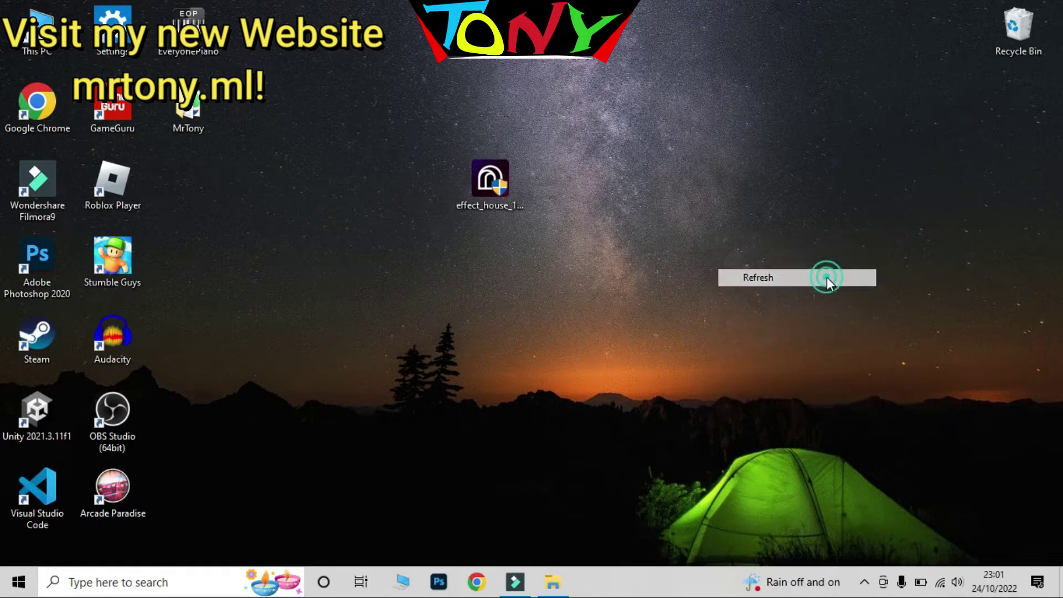
double_click(495, 173)
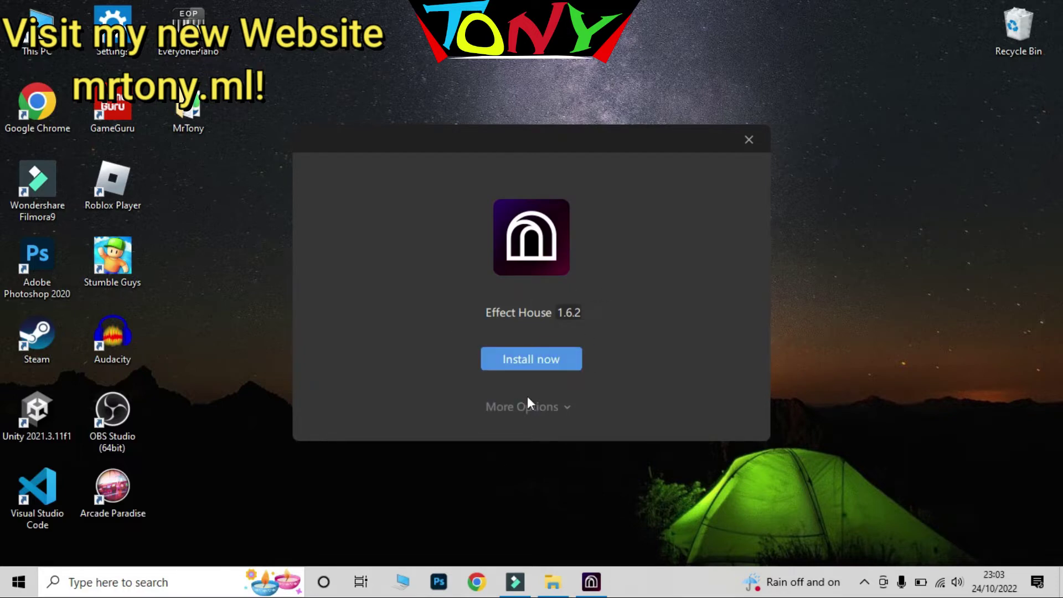
- Install Effect House 1.6.2 from the setup window
left_click(523, 366)
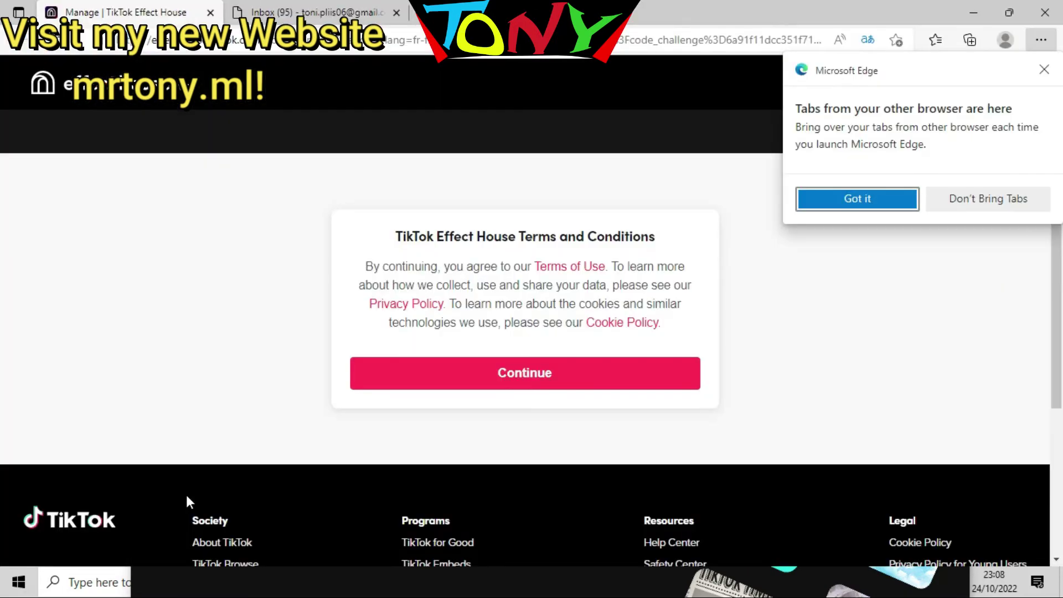
- Accept the terms, continue with the logged-in account, and always allow the site to open Effect House
left_click(1042, 72)
left_click(517, 361)
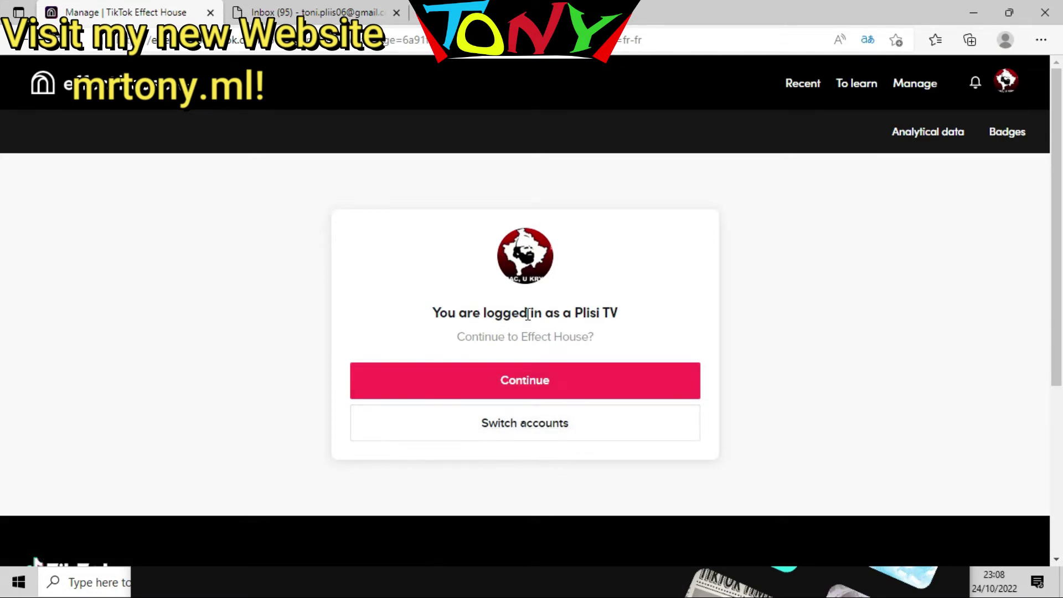
left_click(510, 393)
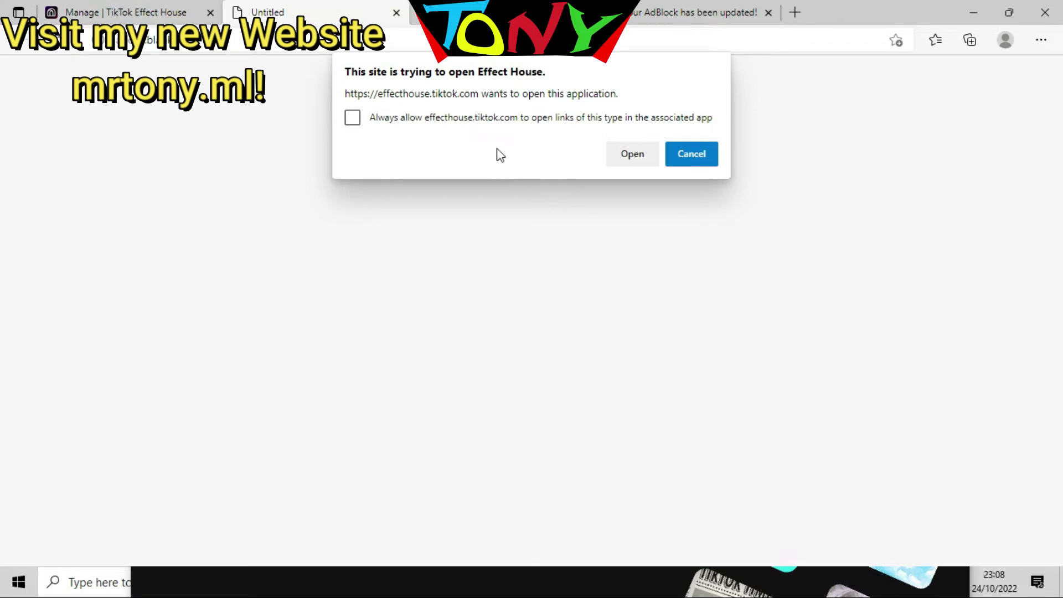
left_click(473, 118)
left_click(651, 164)
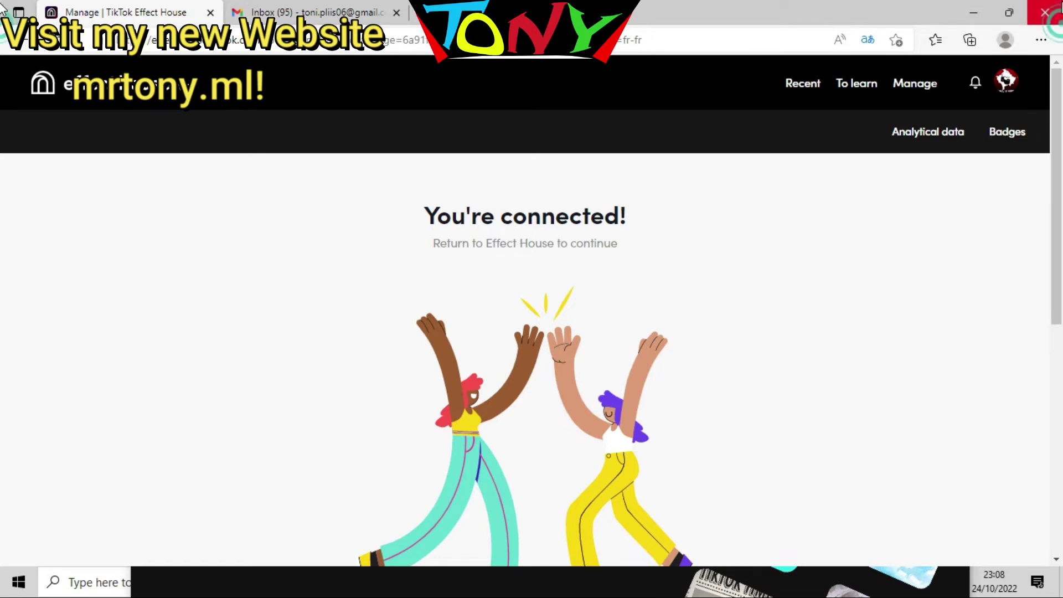
left_click(1045, 12)
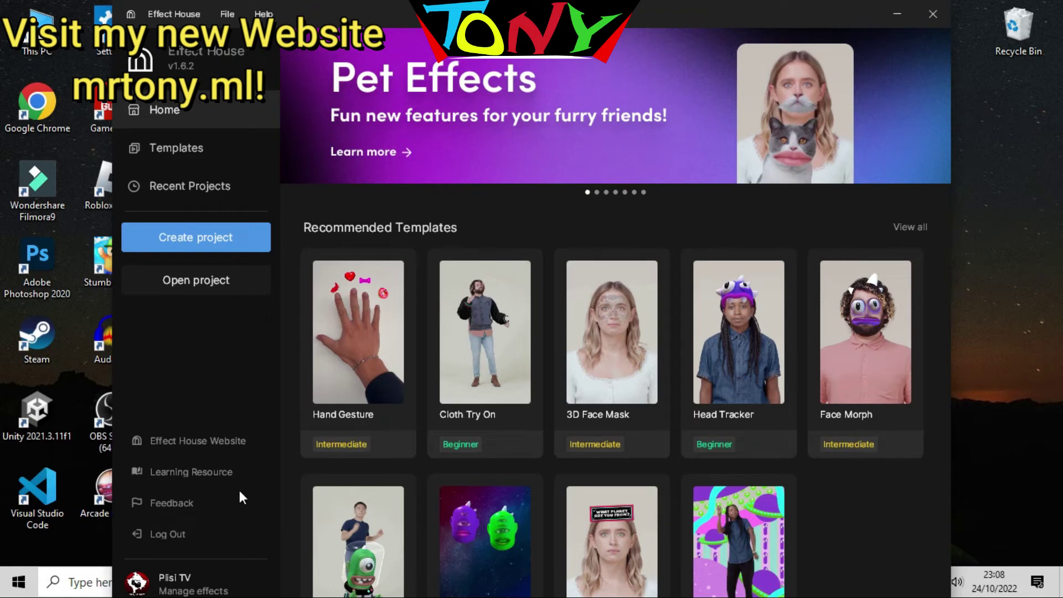
- Create a new Untitled project and allow Effect House through the Windows Defender Firewall
left_click(221, 239)
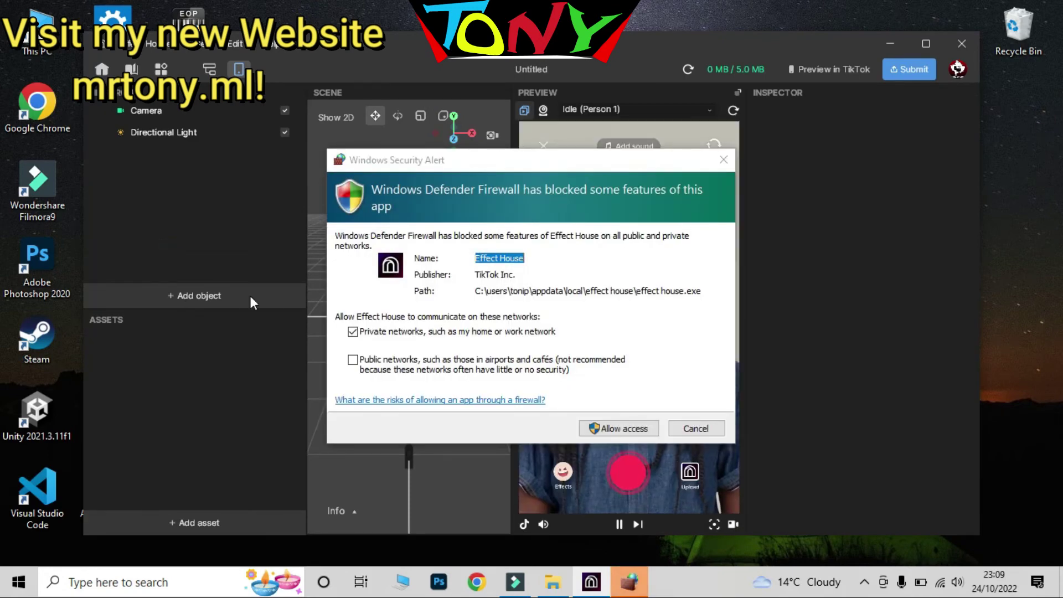
left_click(602, 429)
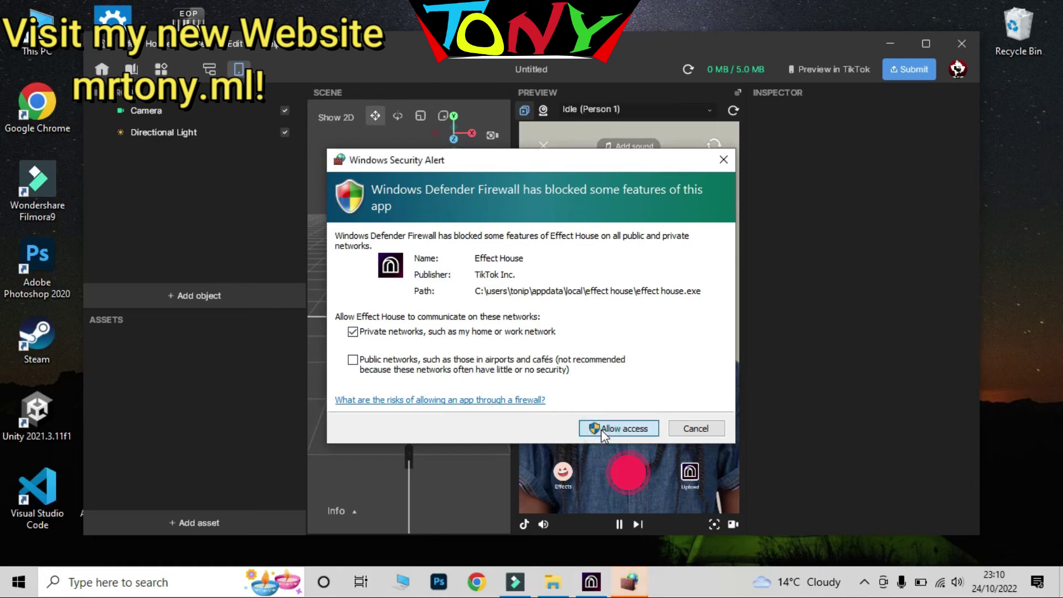
left_click(616, 428)
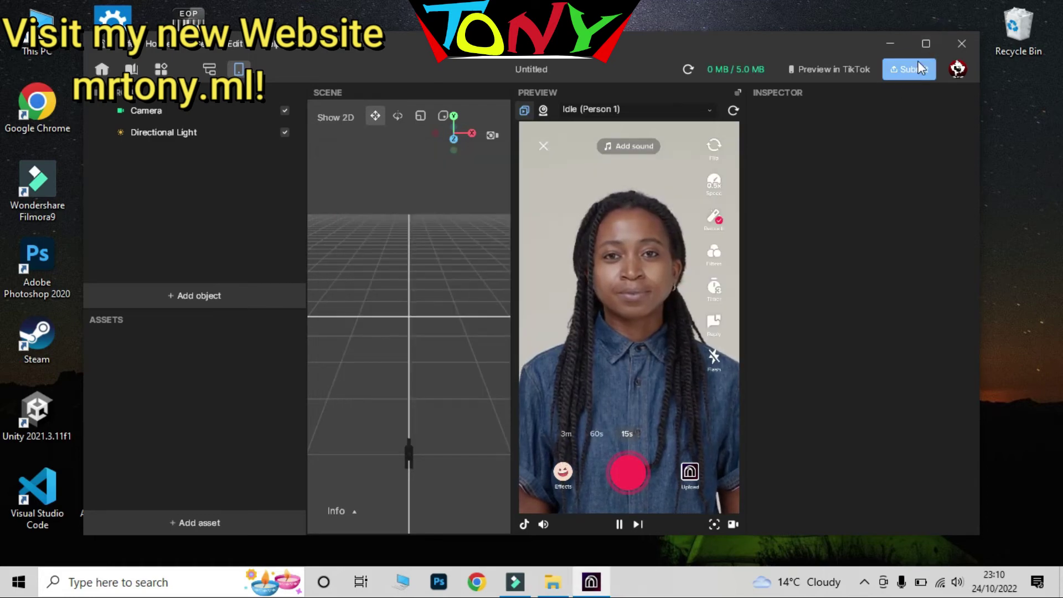
- Maximize the Effect House editor and browse the Add asset menu before closing it
left_click(927, 43)
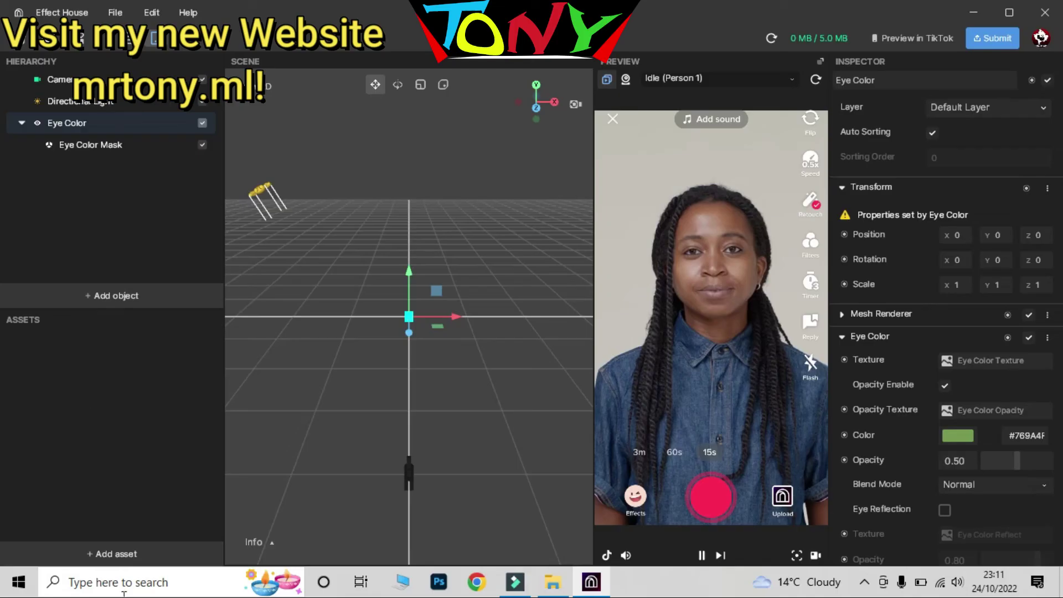
left_click(135, 551)
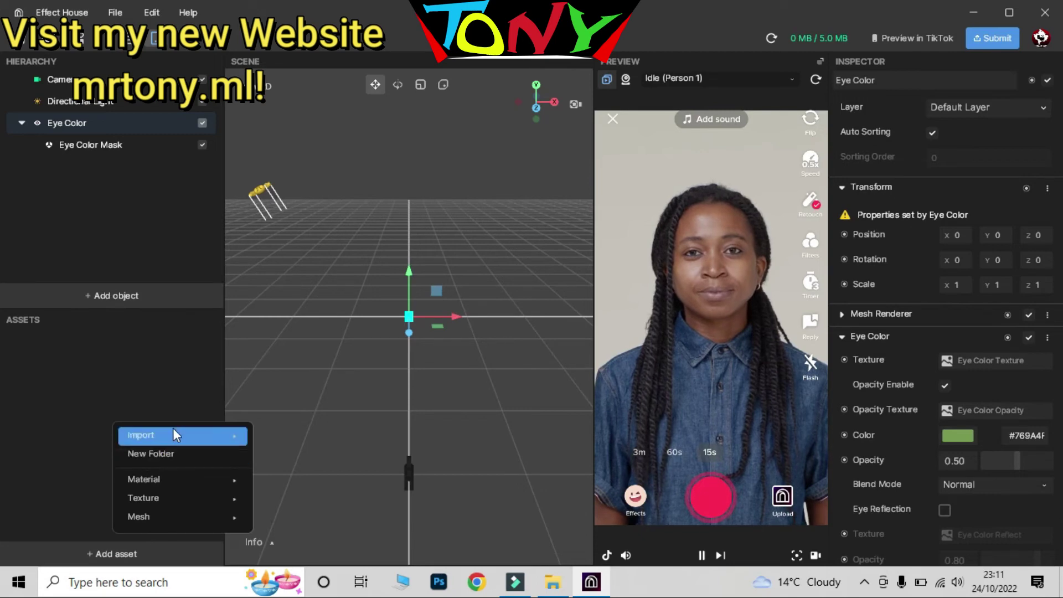
mouse_move(210, 440)
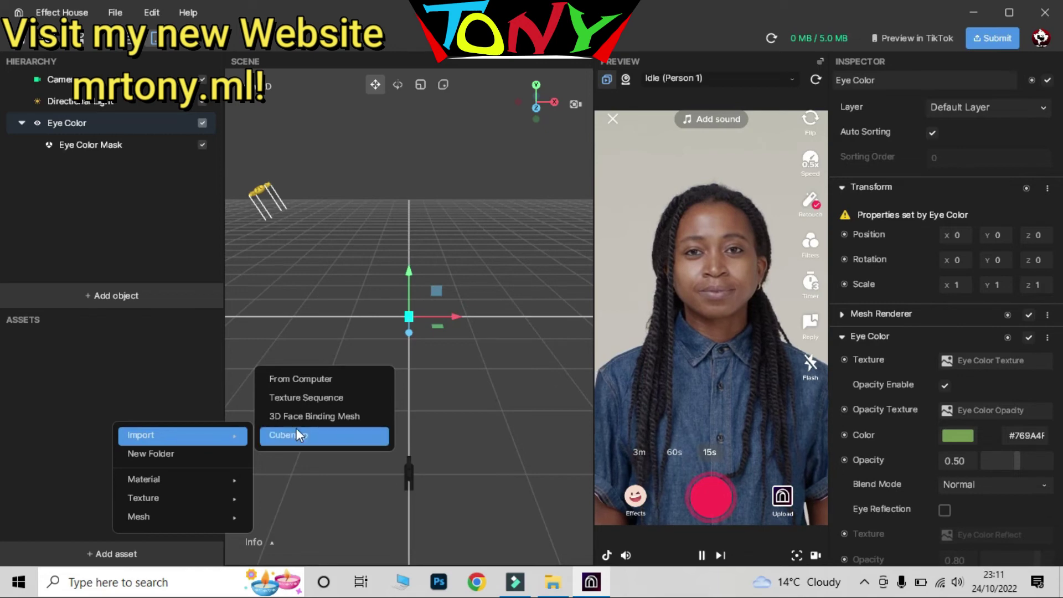
left_click(83, 380)
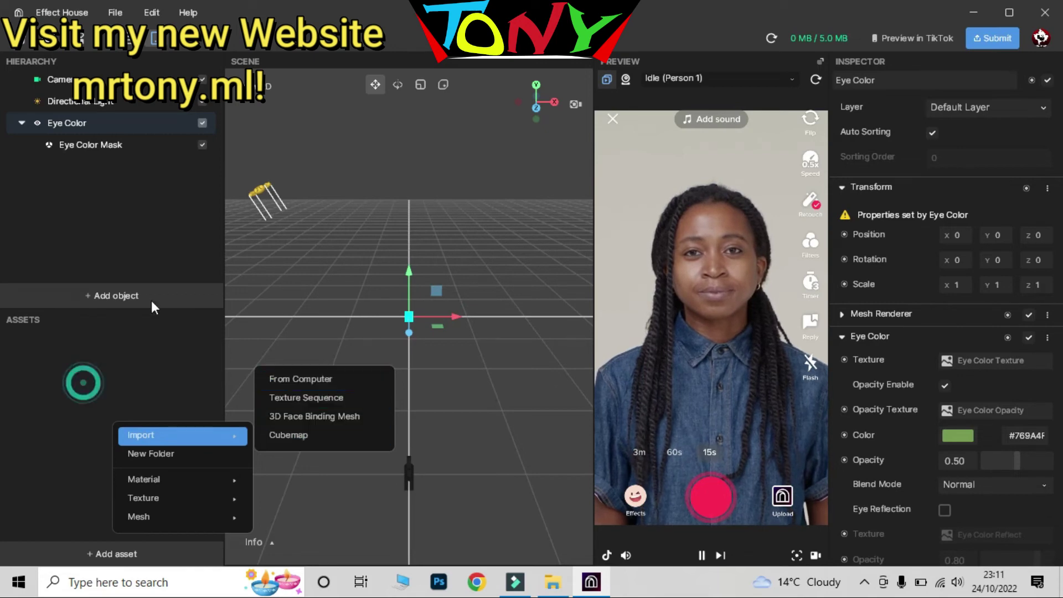
- Browse the Add object menu choices, then close it
left_click(151, 300)
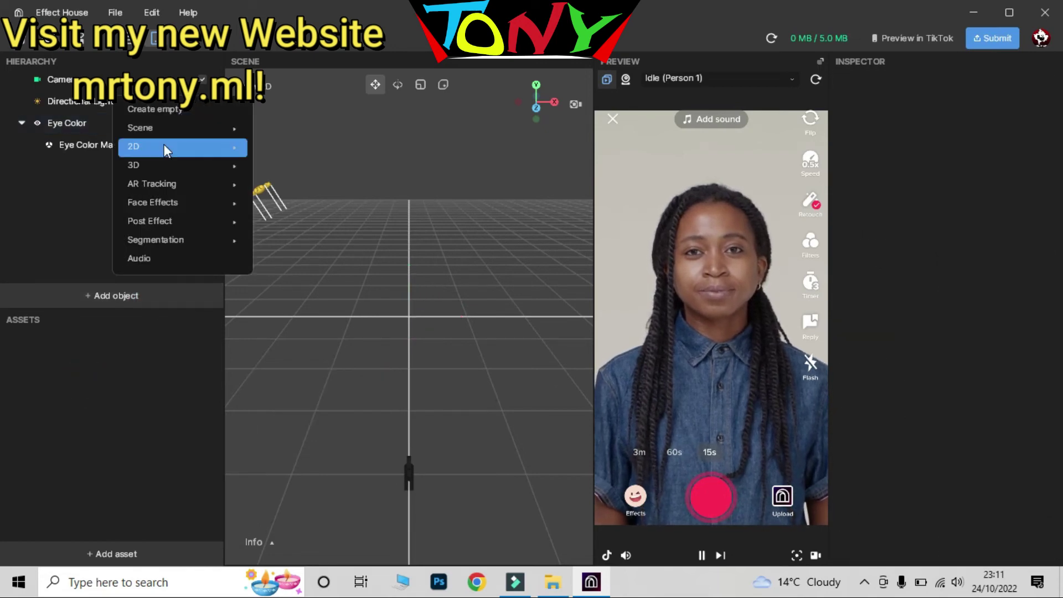
mouse_move(180, 128)
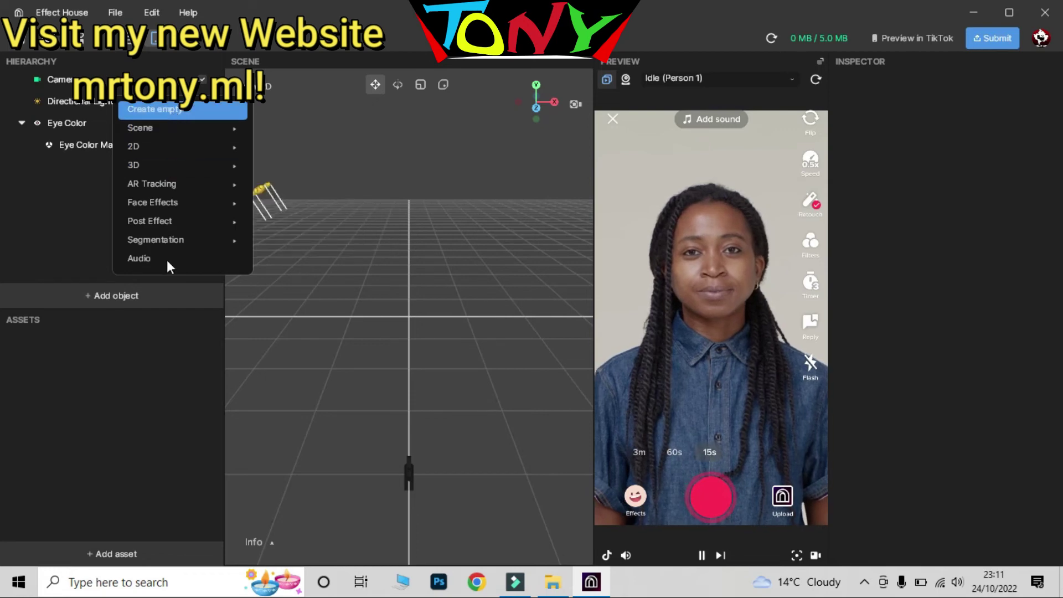
mouse_move(173, 222)
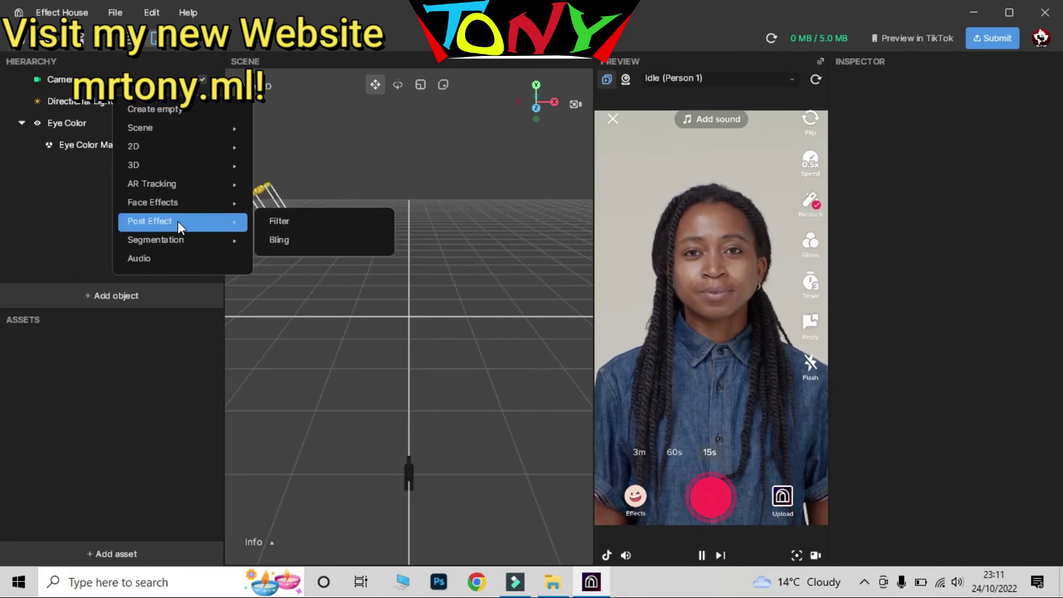
mouse_move(198, 188)
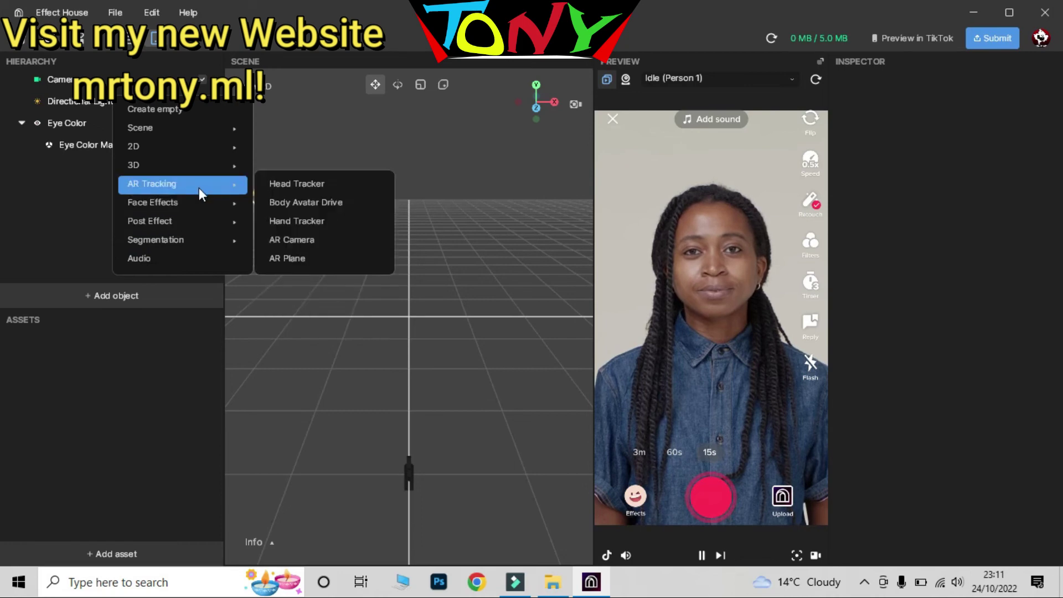
left_click(16, 258)
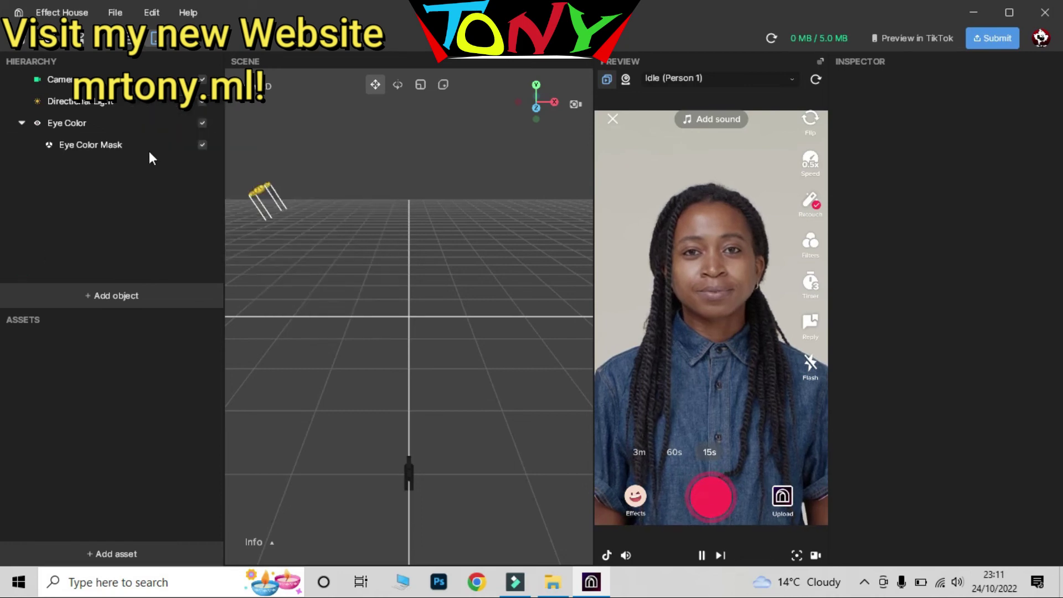